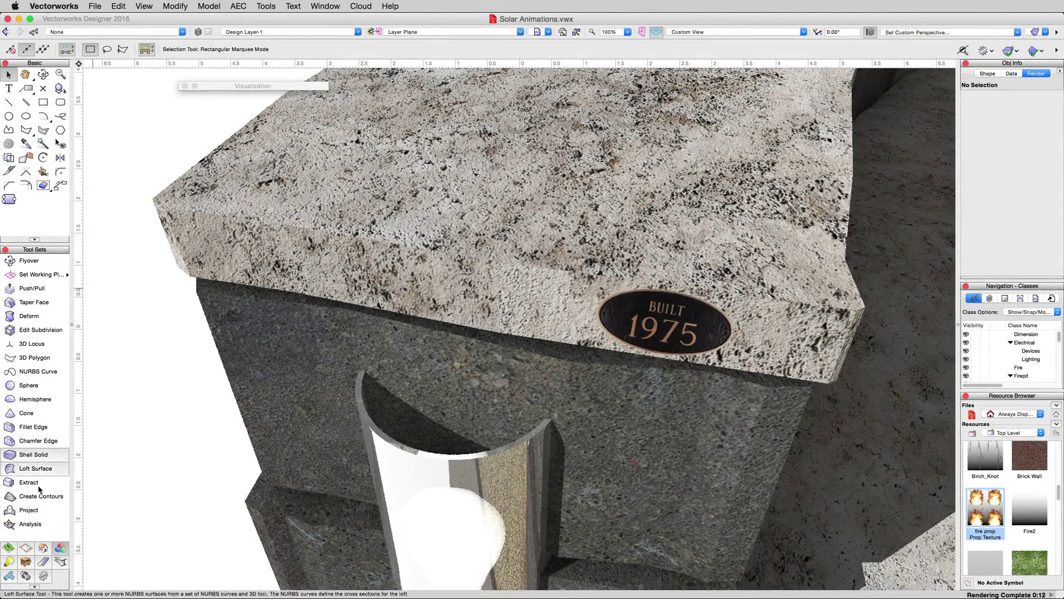
Switch the Tool Sets palette to the Visualization tool set
click(8, 562)
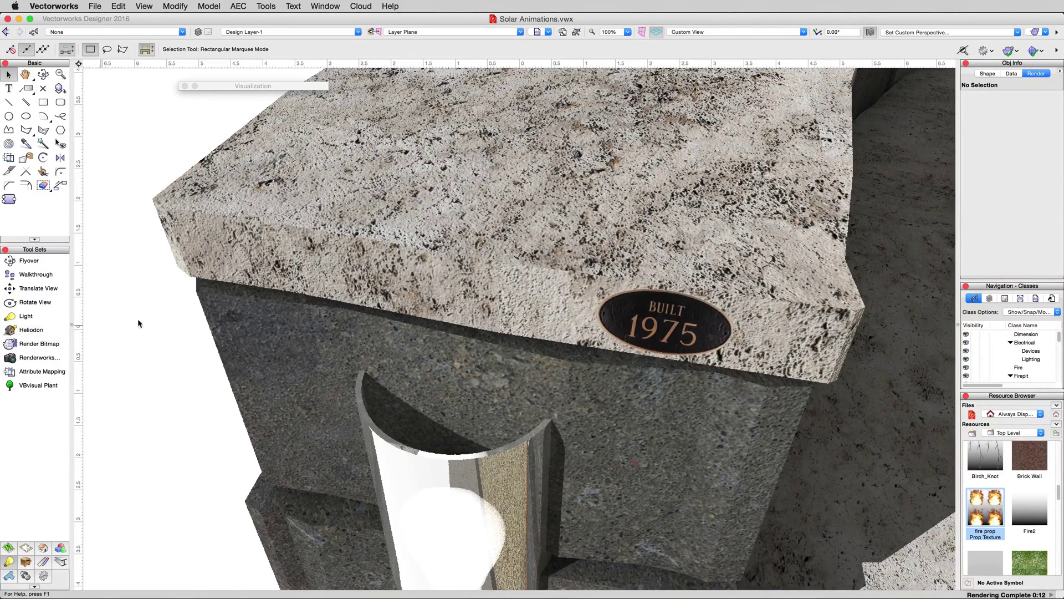
Set the render mode to OpenGL and activate the '6 - Solar Animations' saved view
click(1037, 34)
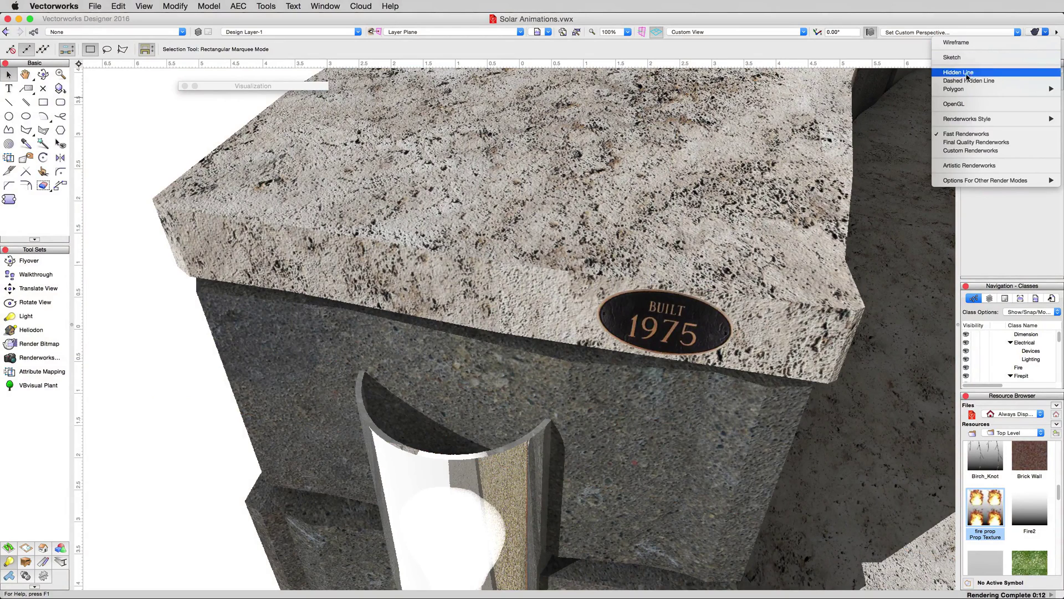
click(953, 104)
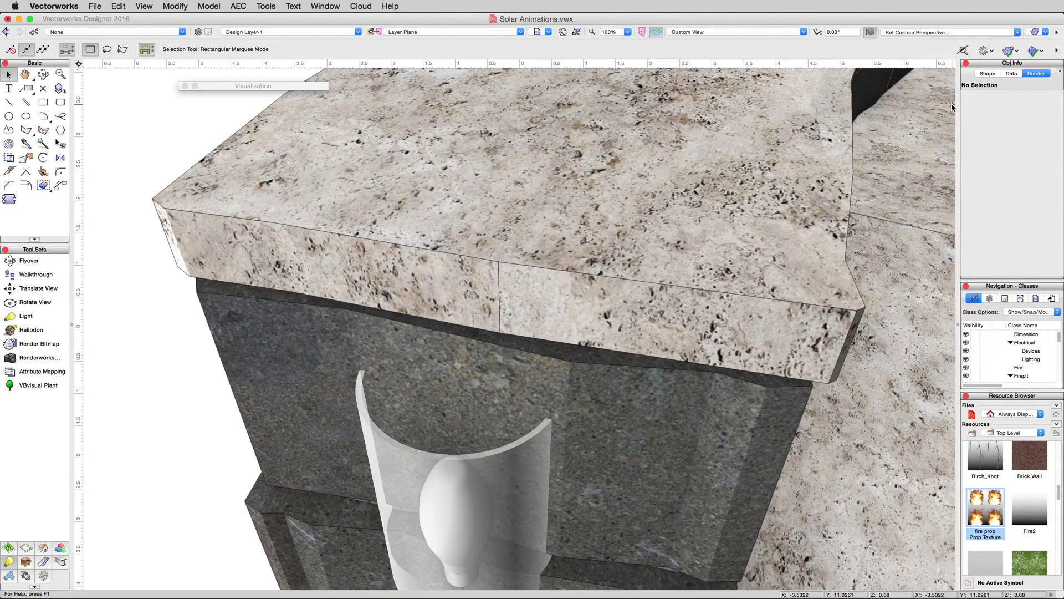
click(541, 34)
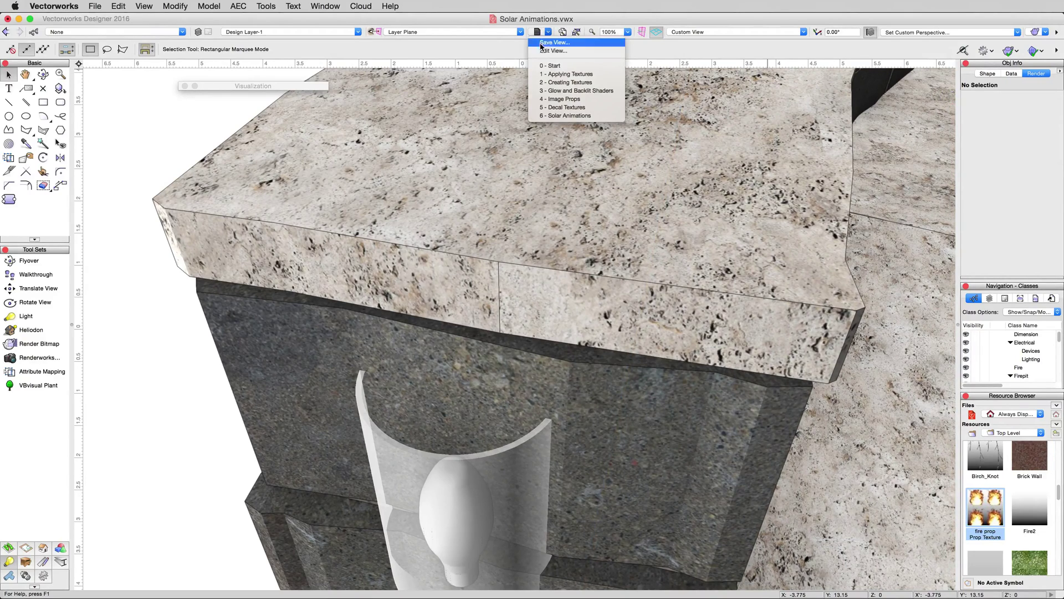
click(595, 117)
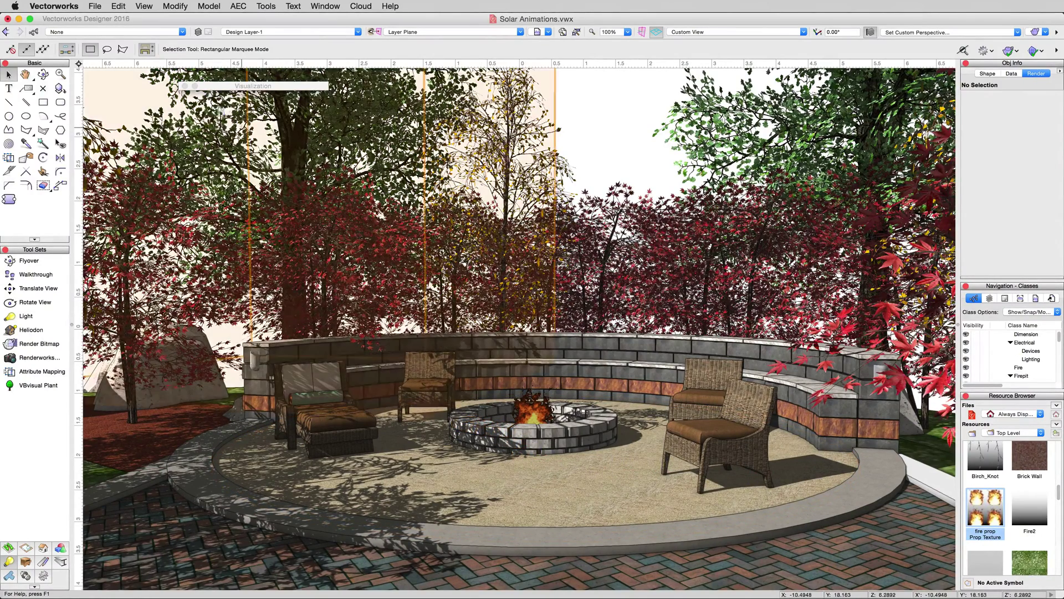
Uncheck Light-2's On setting in the Visualization palette's light list
click(195, 86)
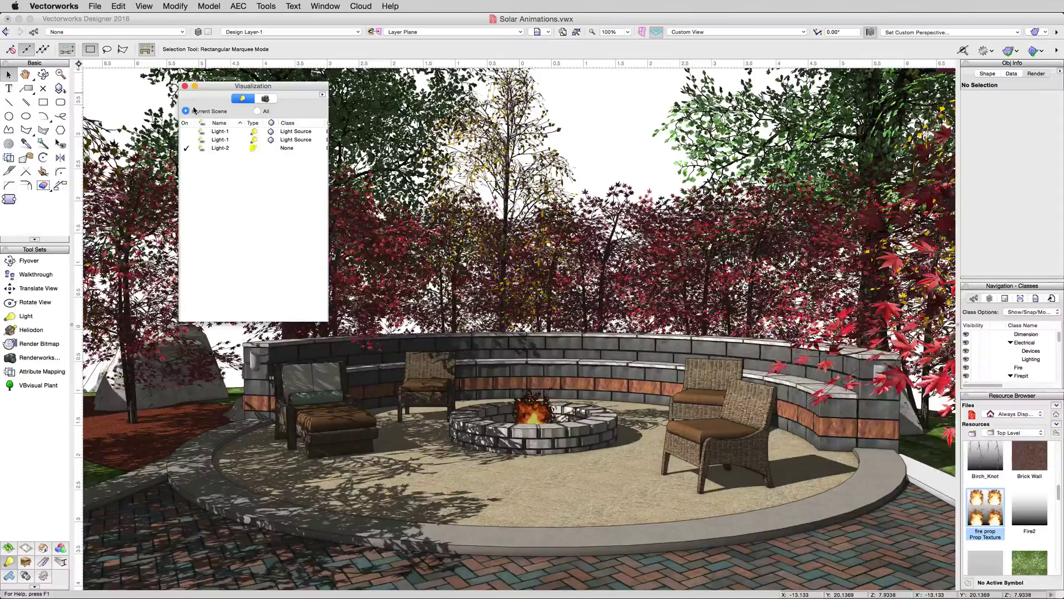
click(186, 148)
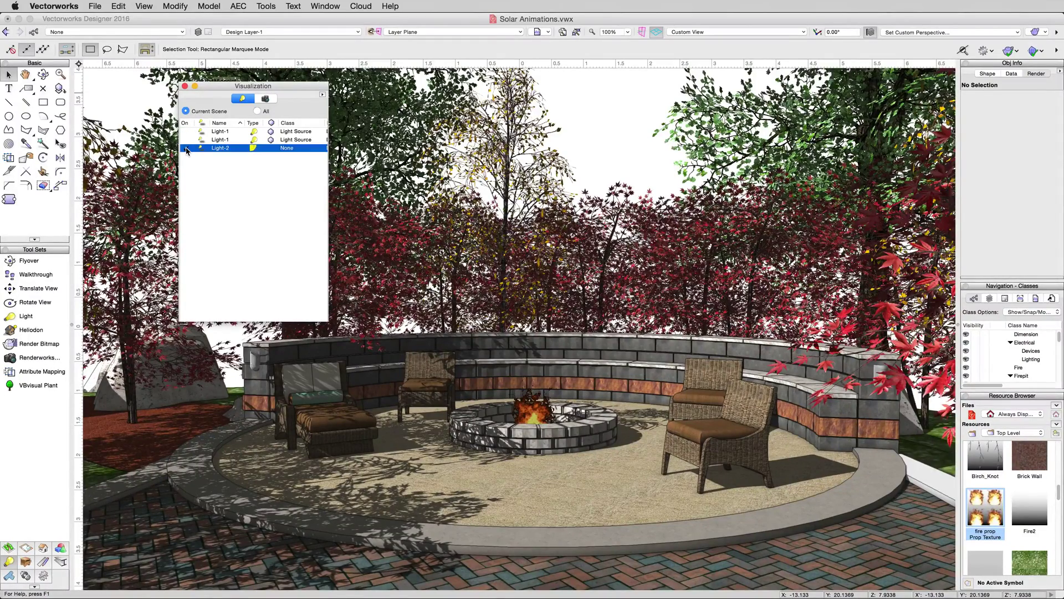
click(195, 86)
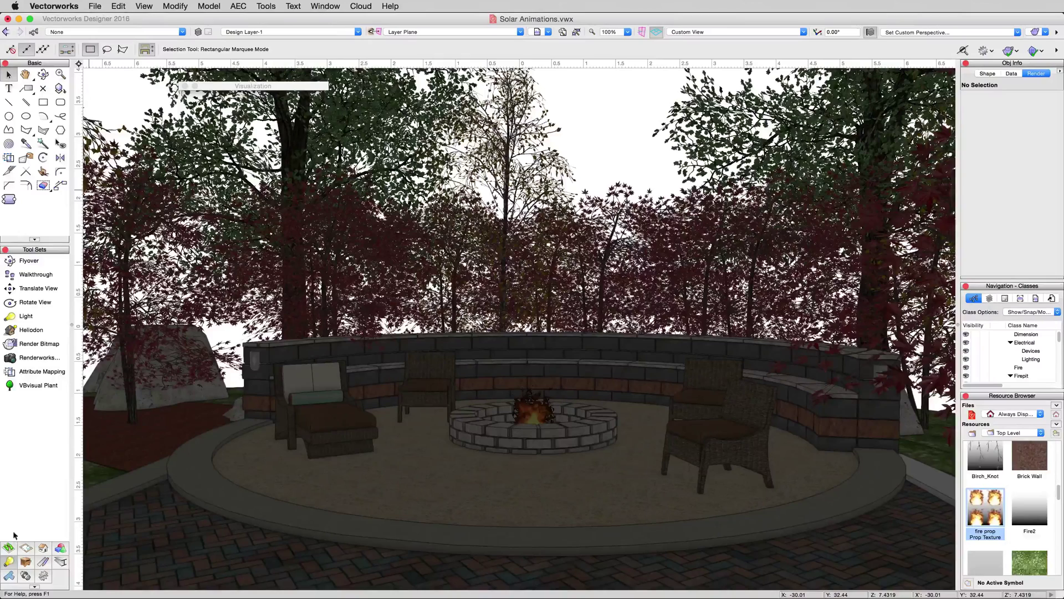
Place a Heliodon in the patio scene and view its settings in Object Info's Shape tab
click(38, 331)
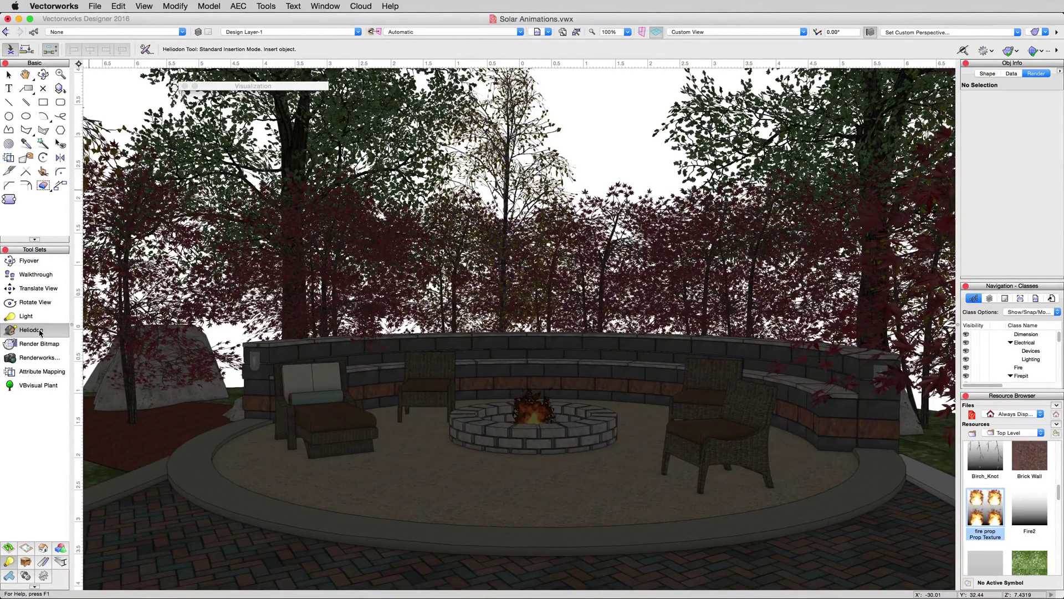
click(613, 133)
click(612, 133)
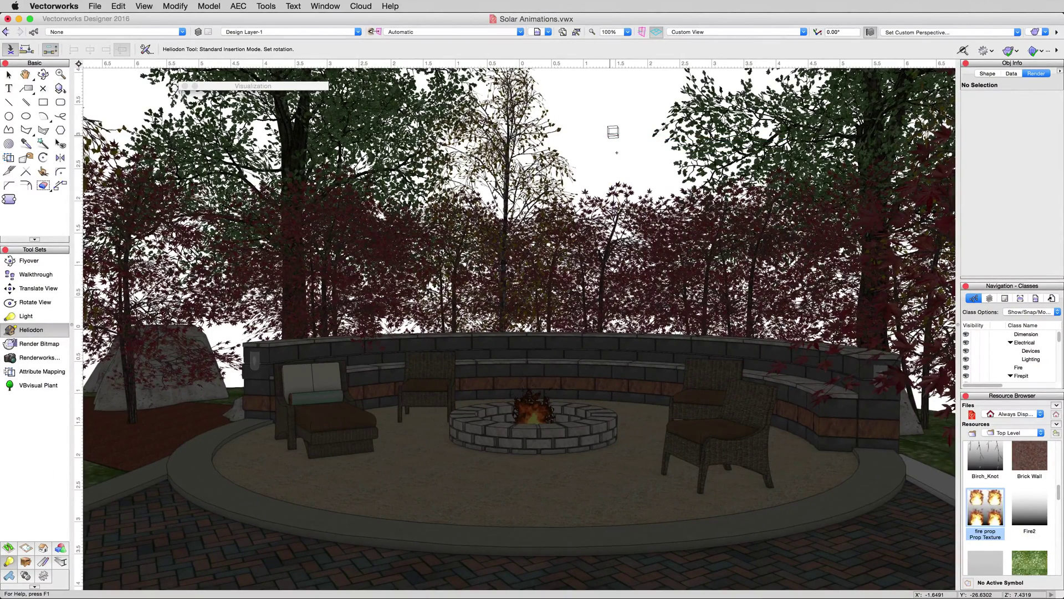
click(616, 153)
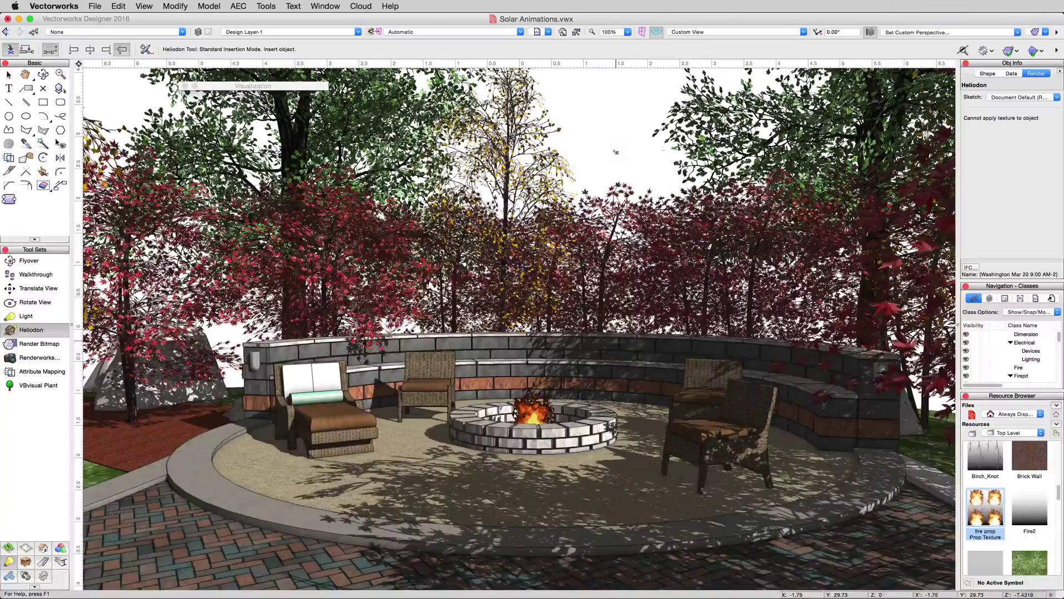
click(8, 74)
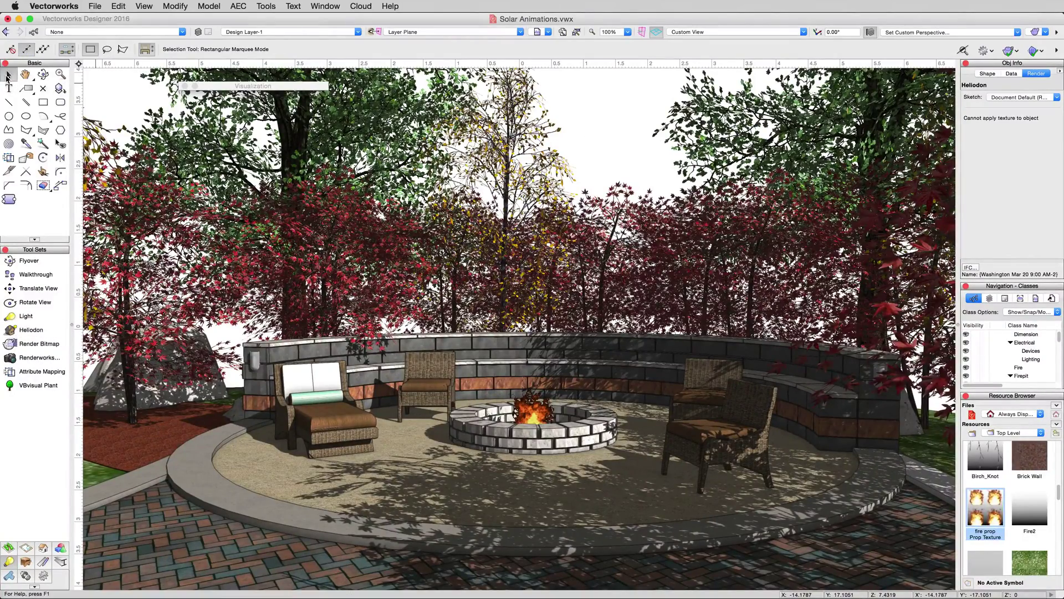
click(988, 73)
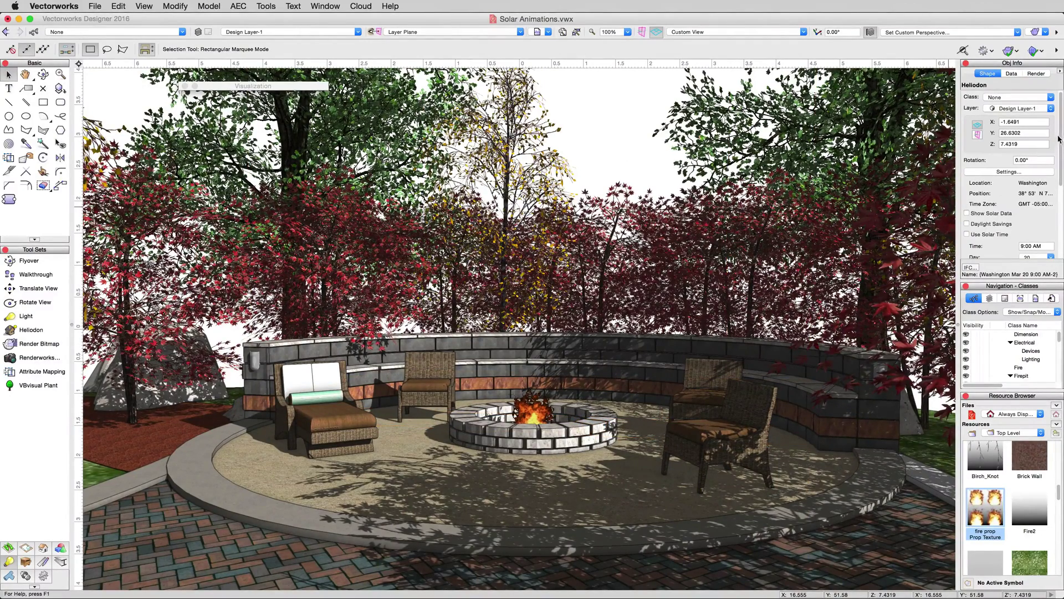
drag(1062, 135, 1061, 215)
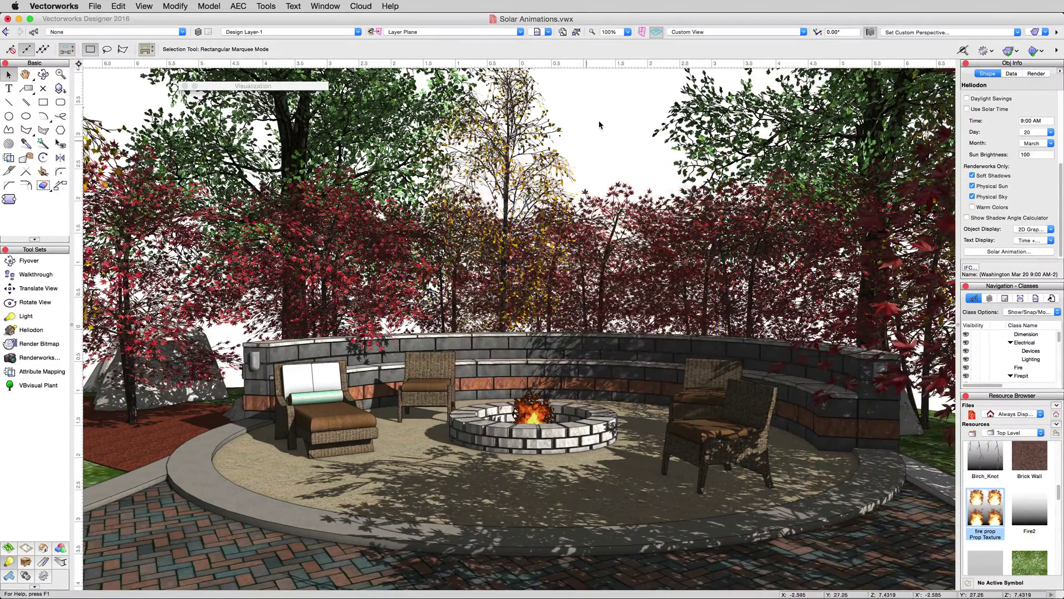
Set the Renderworks background to HDRI-Meadow
click(143, 6)
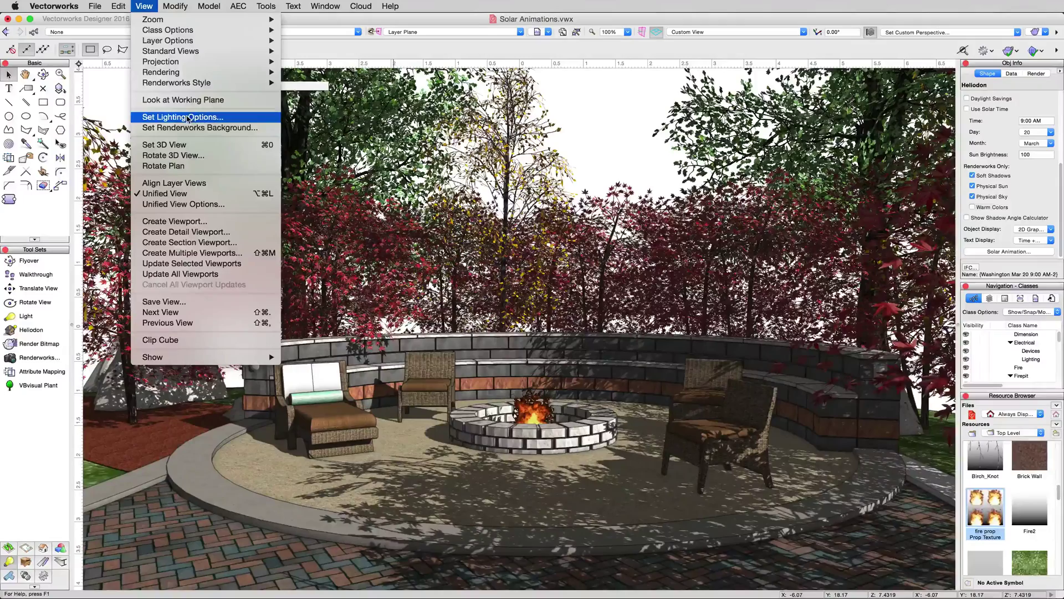
click(199, 128)
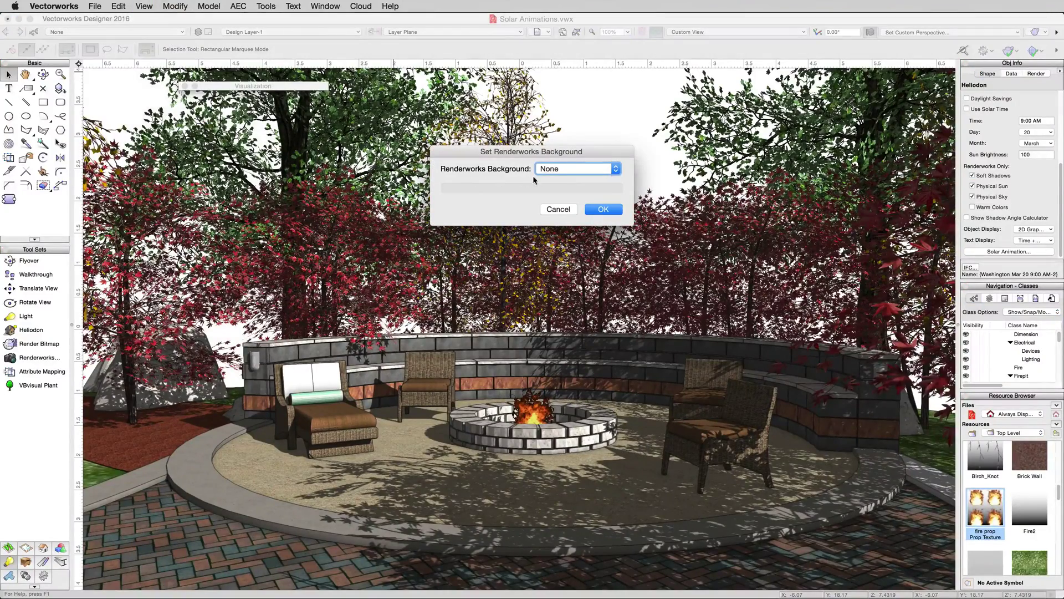
click(553, 170)
click(577, 179)
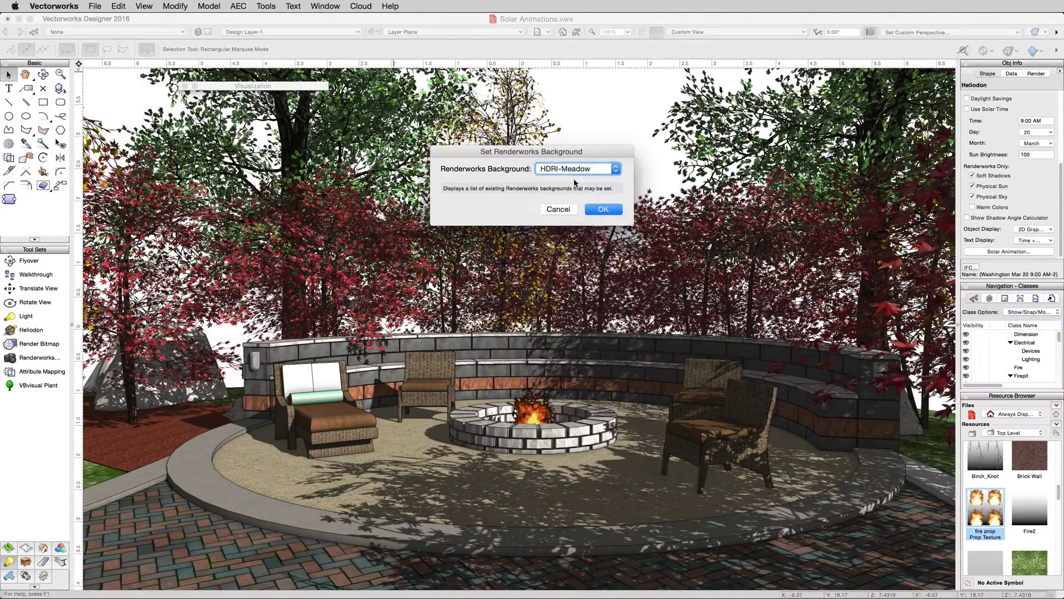
click(602, 210)
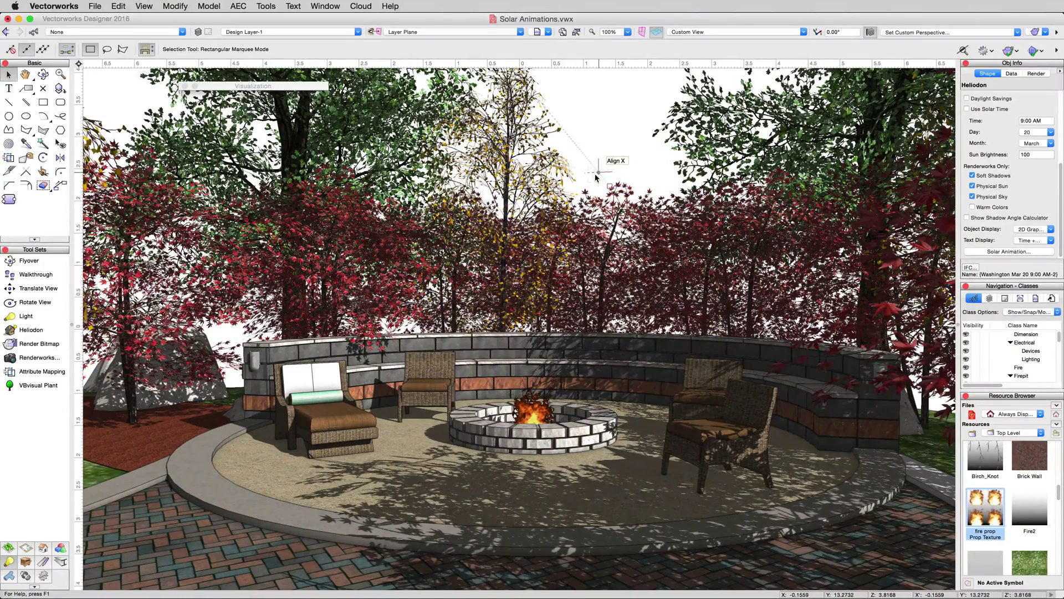
Switch the scene to wireframe, then re-render it in OpenGL
click(141, 7)
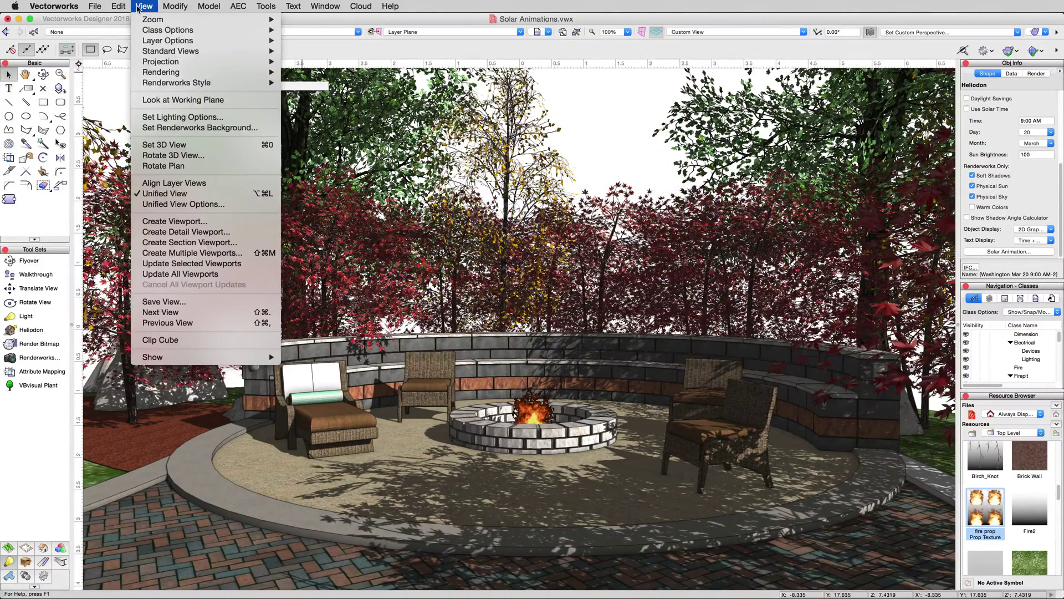
mouse_move(161, 72)
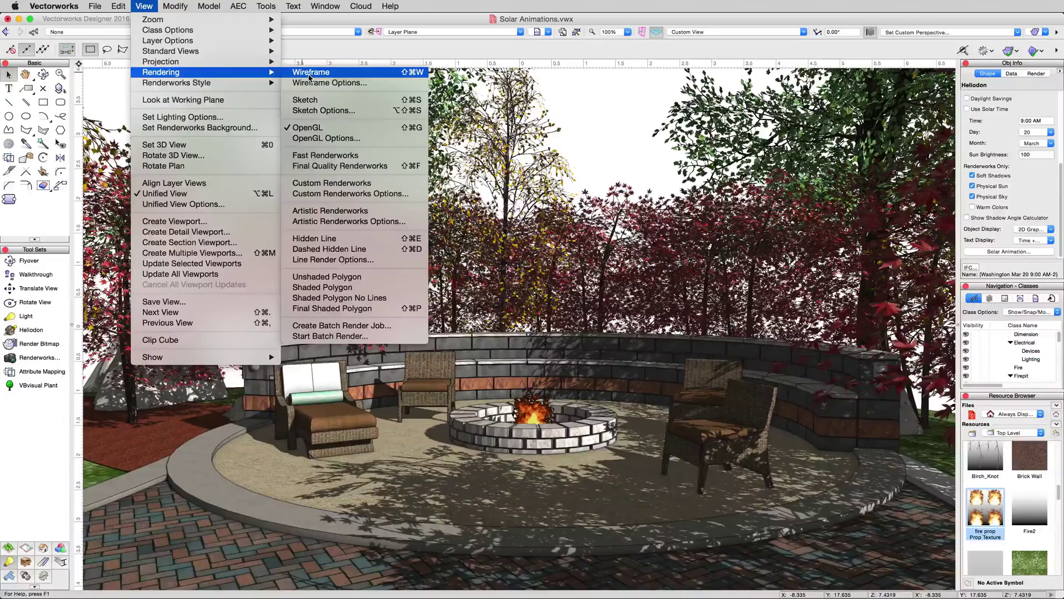
click(309, 75)
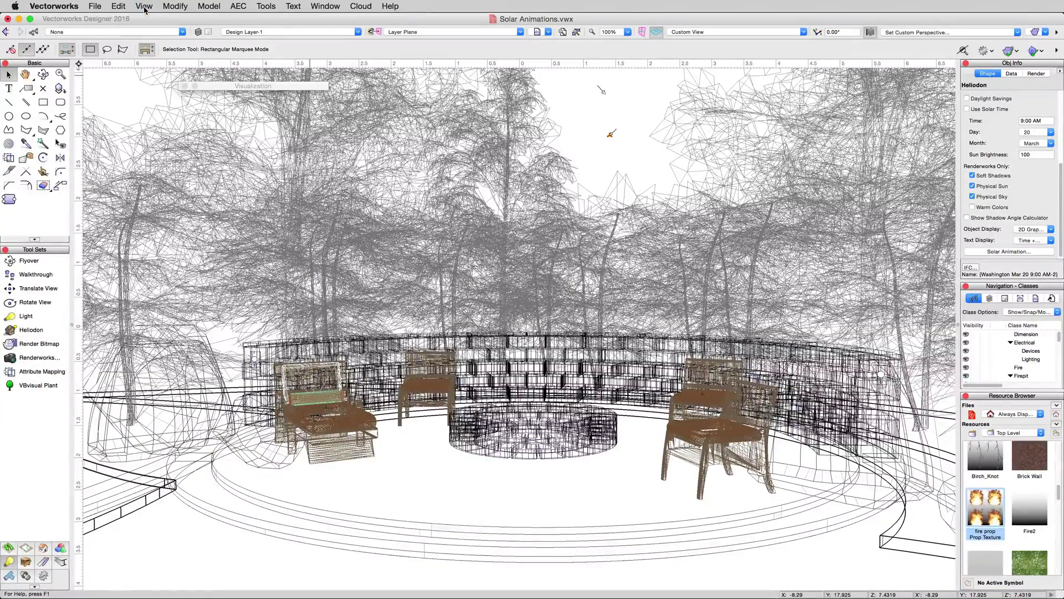
click(144, 8)
mouse_move(161, 73)
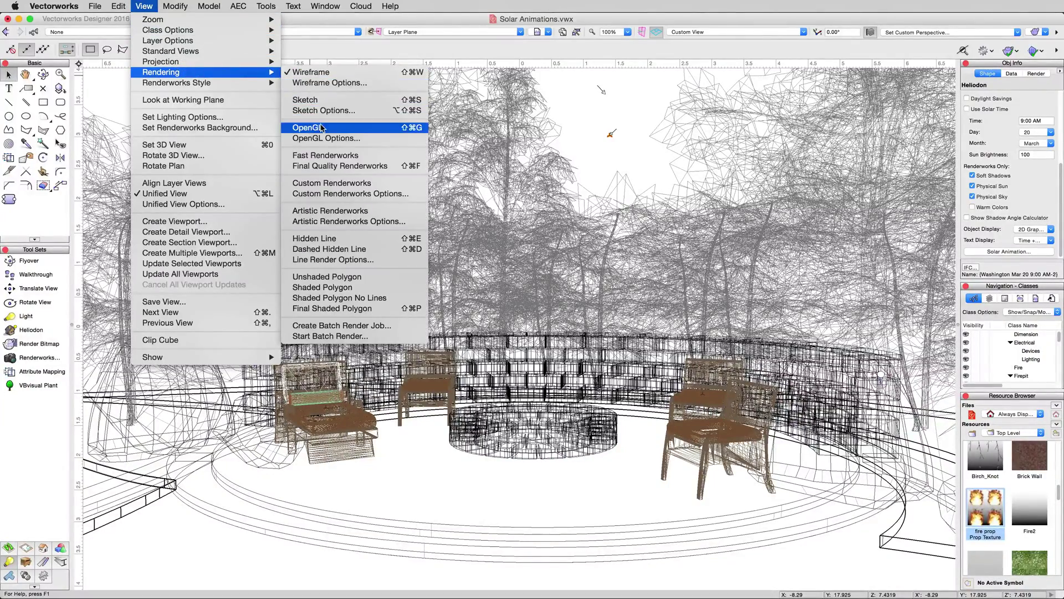
click(322, 127)
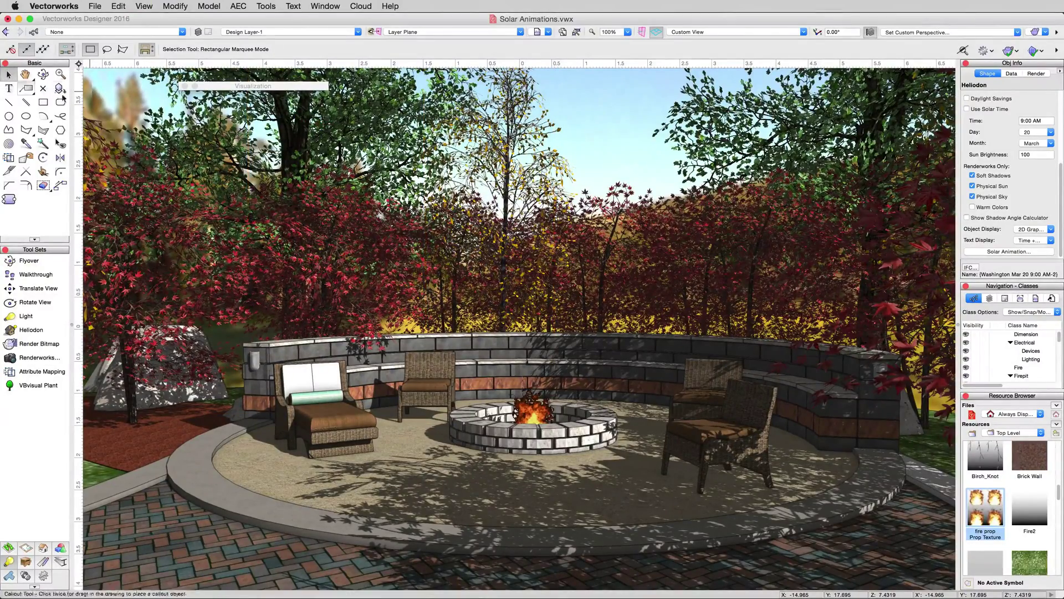
Open the Heliodon's Solar Animation preview and drag the date to Day 12, Month 5
click(994, 252)
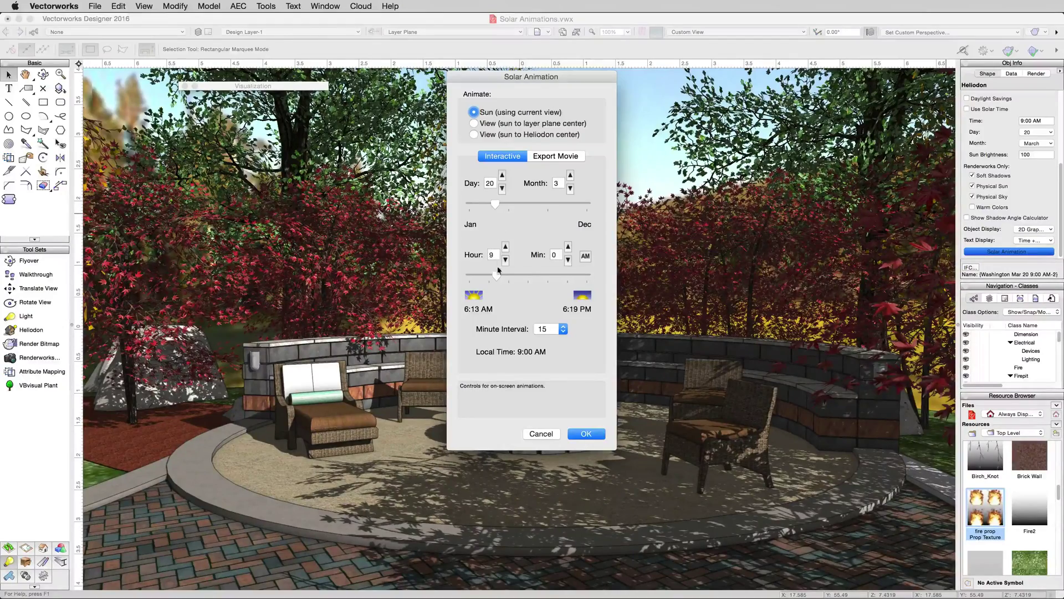
drag(495, 204, 510, 208)
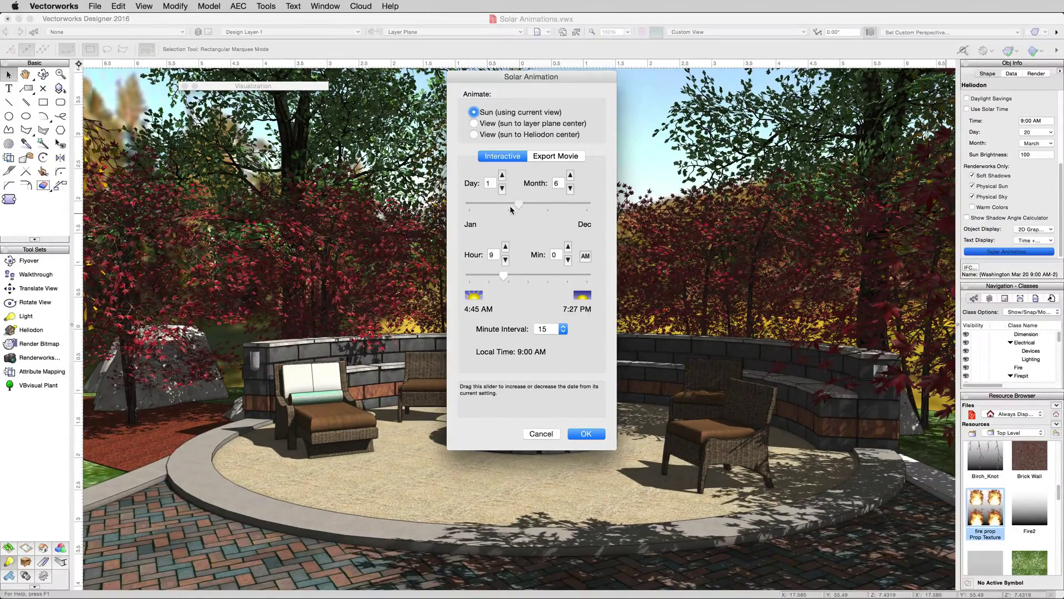
Export Movie: uncheck time-of-day and month-and-day labels, keep Sunrise start and 15-minute interval
click(545, 161)
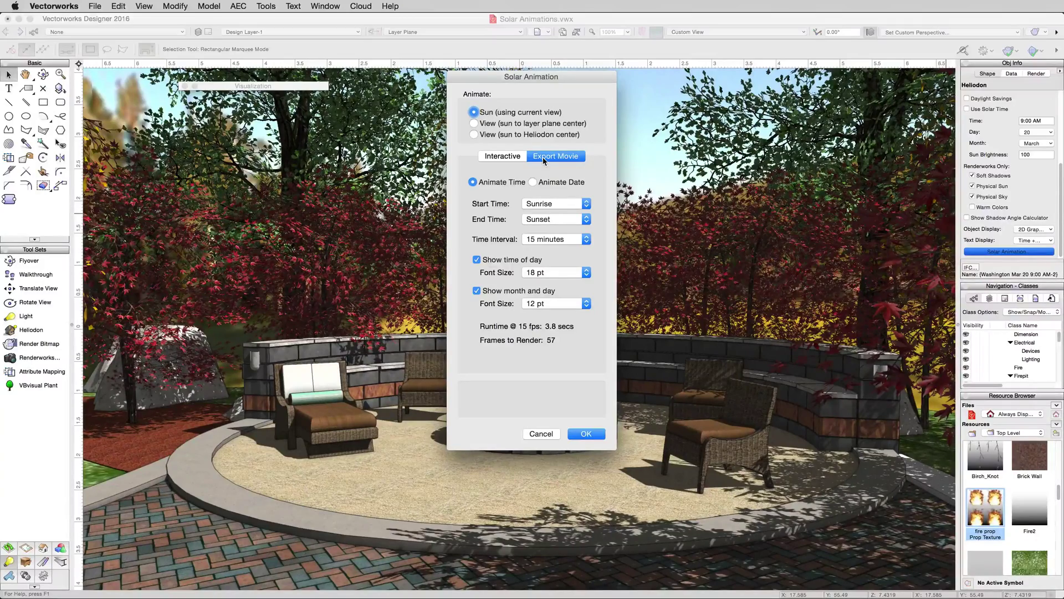
click(500, 261)
click(496, 293)
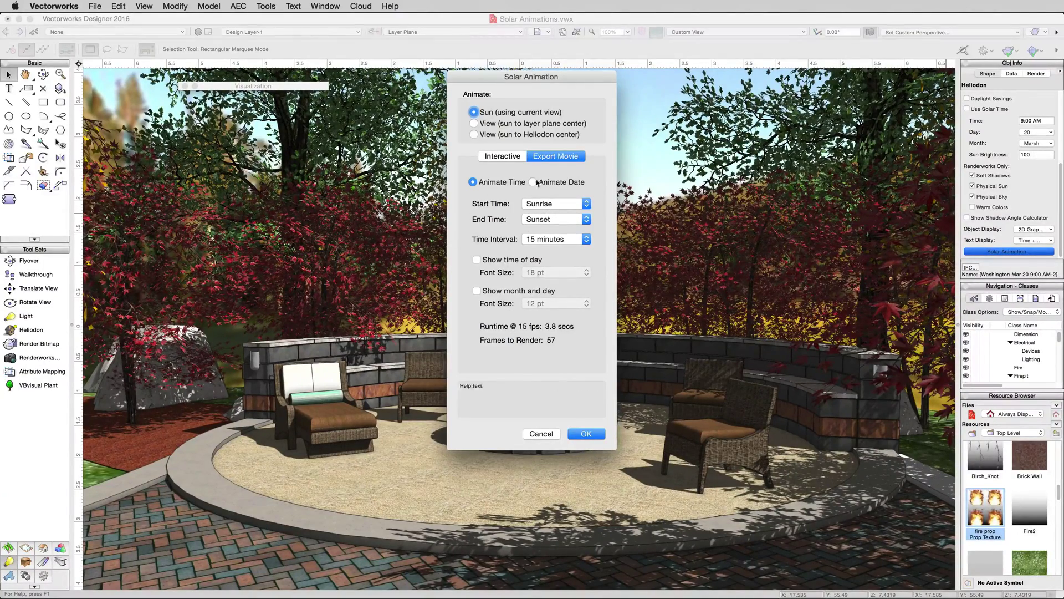
click(562, 205)
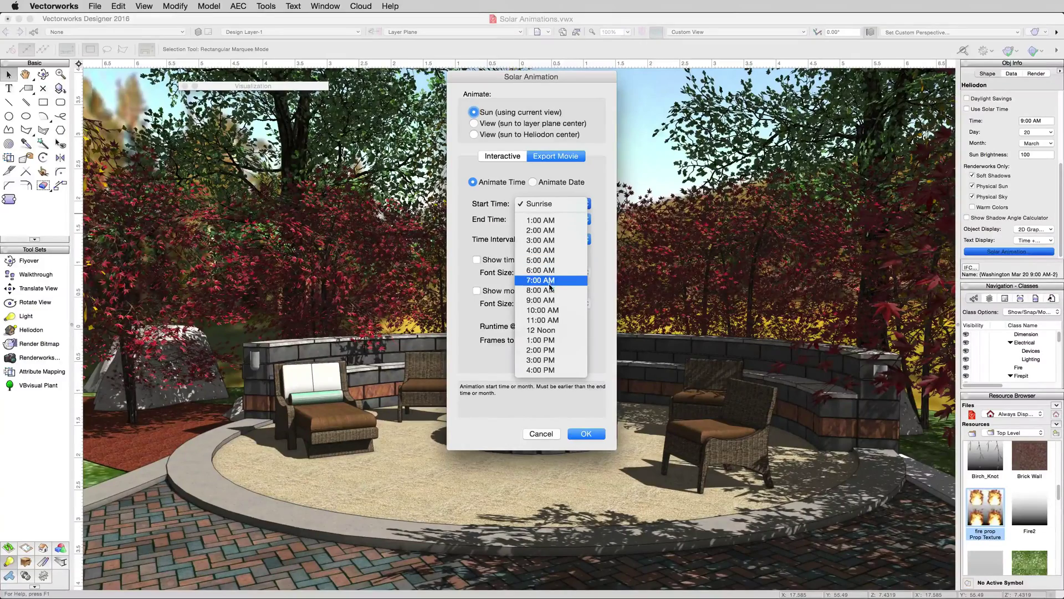
click(489, 207)
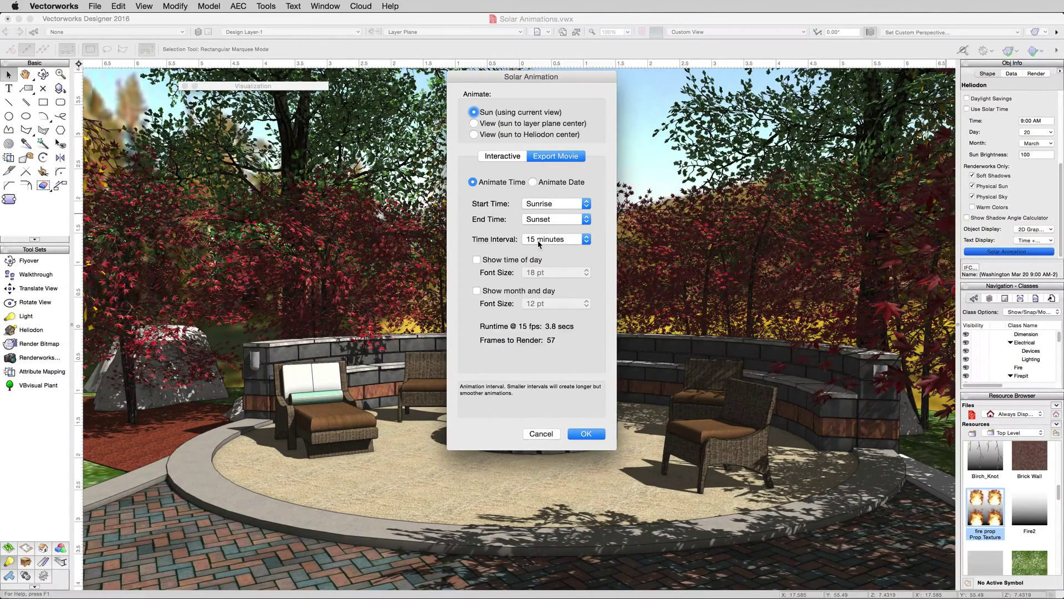
click(538, 243)
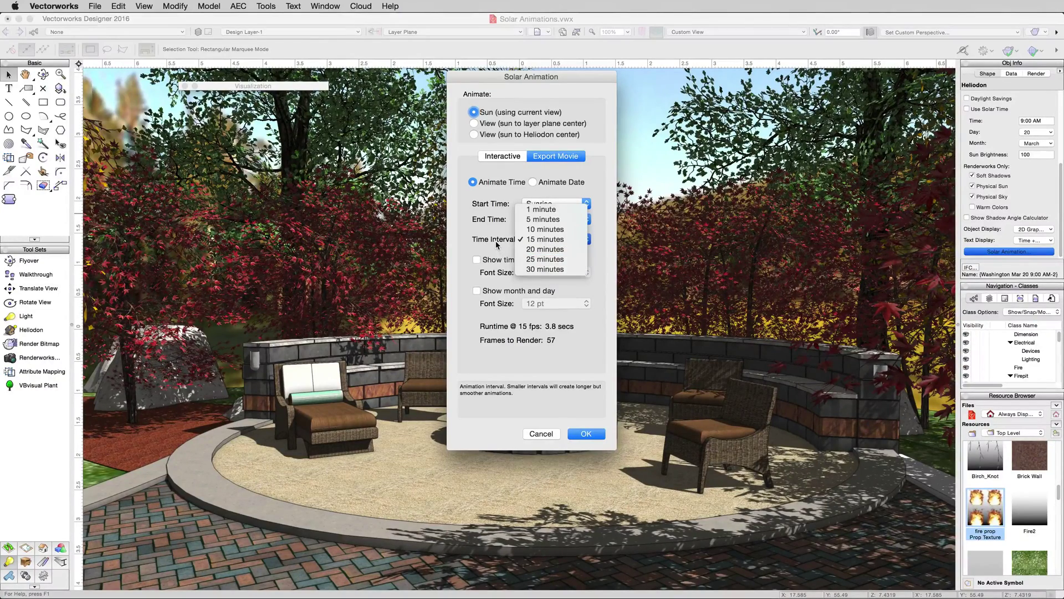
click(562, 240)
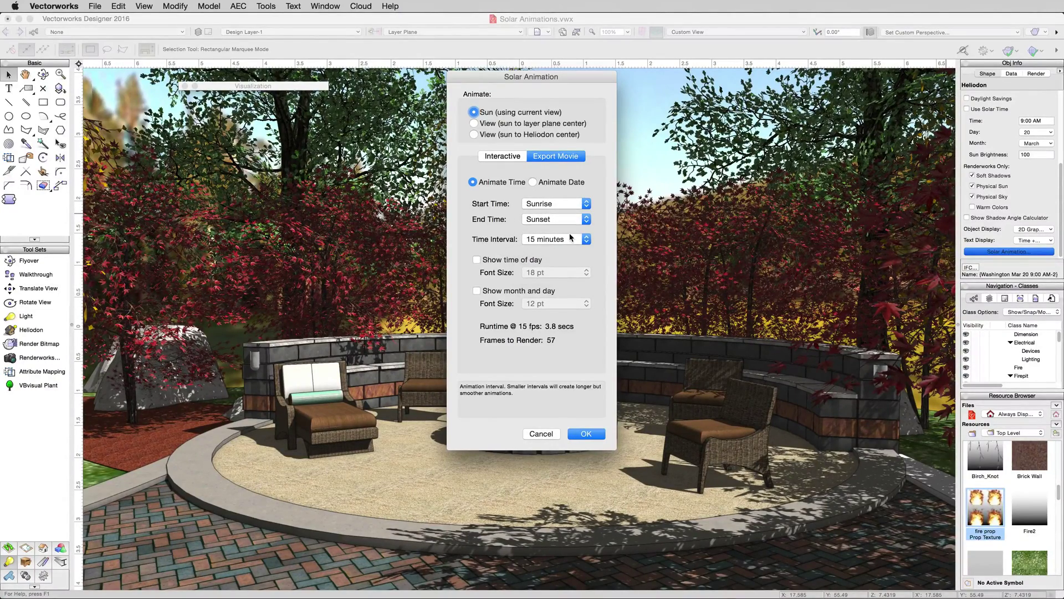
click(585, 434)
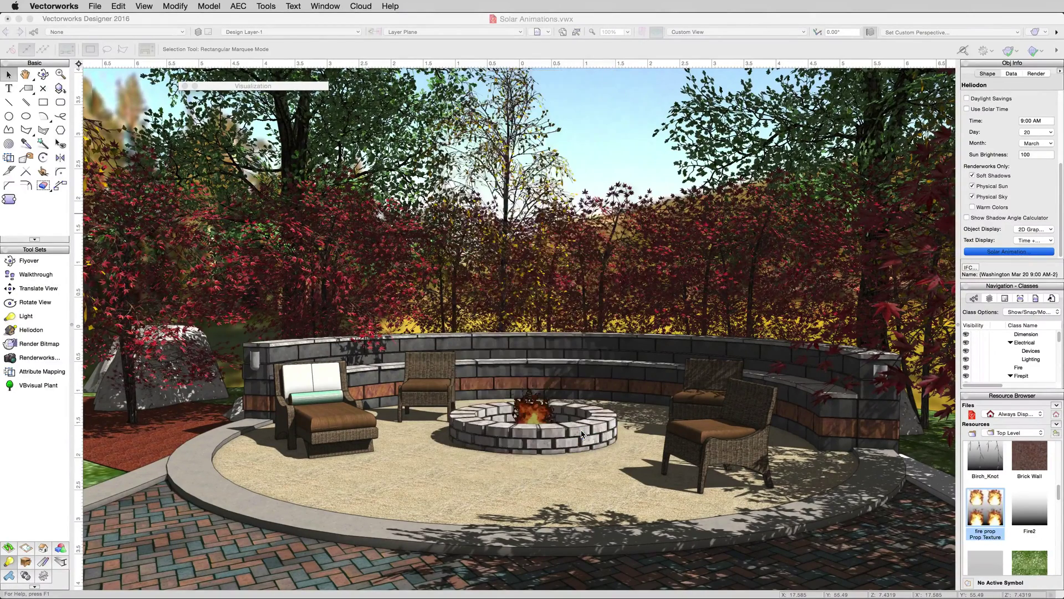
Set compression to Very High quality at 23.98 fps and save the movie to the Desktop
click(517, 179)
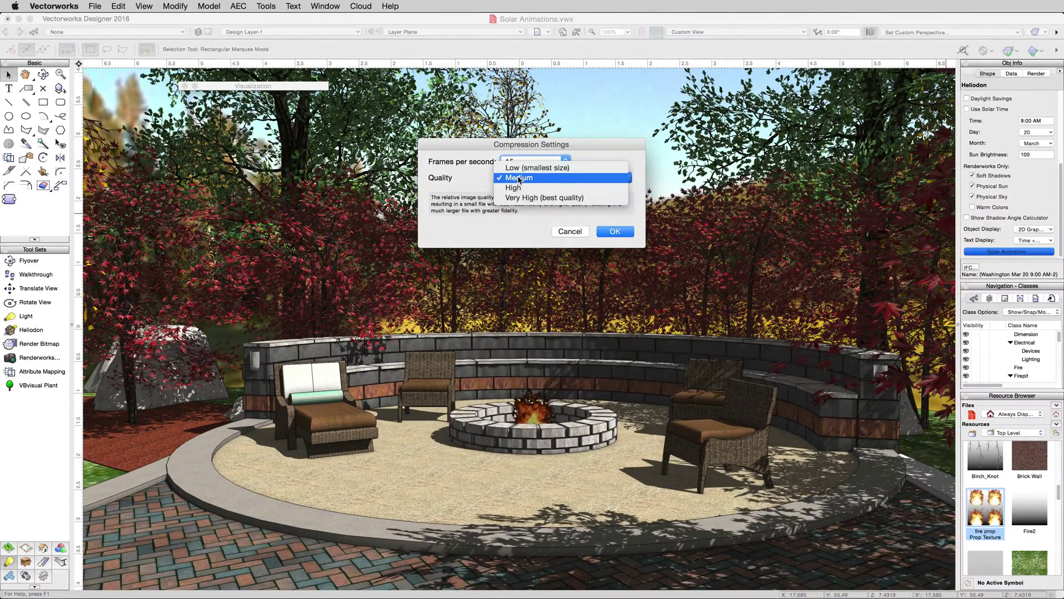
click(519, 199)
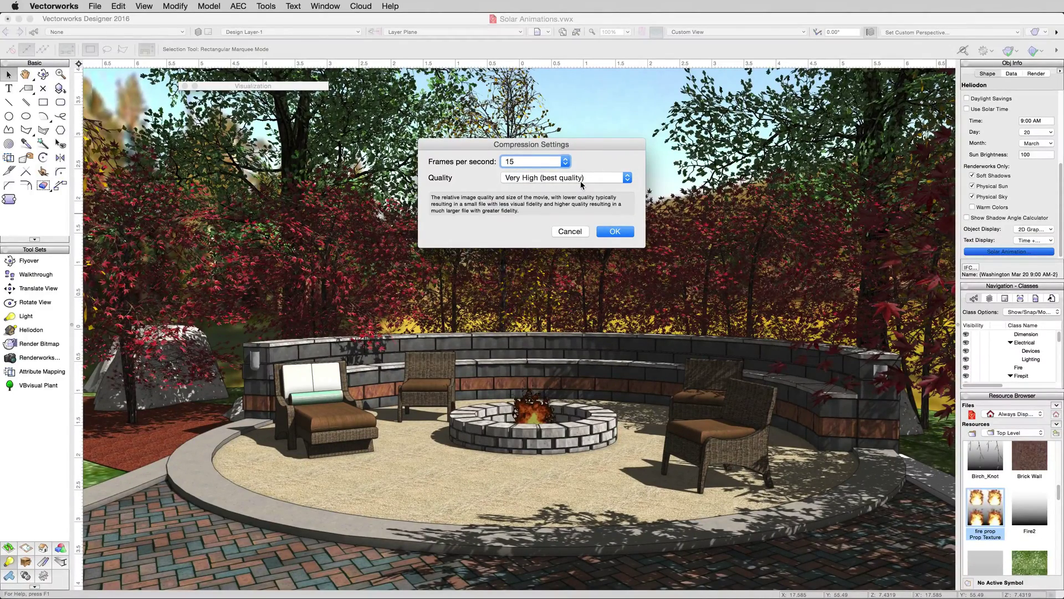
click(566, 161)
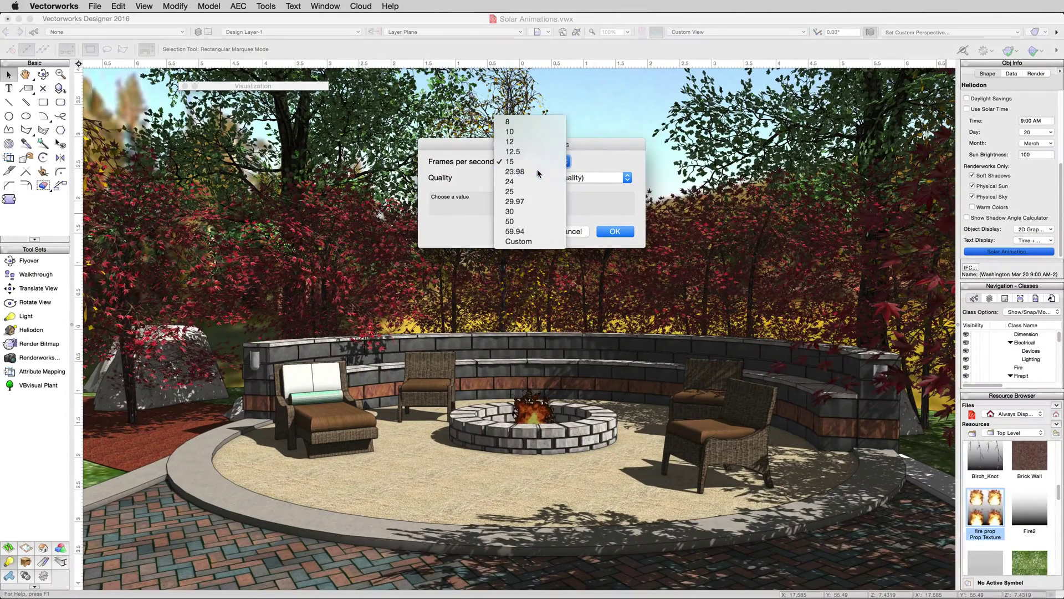
click(538, 172)
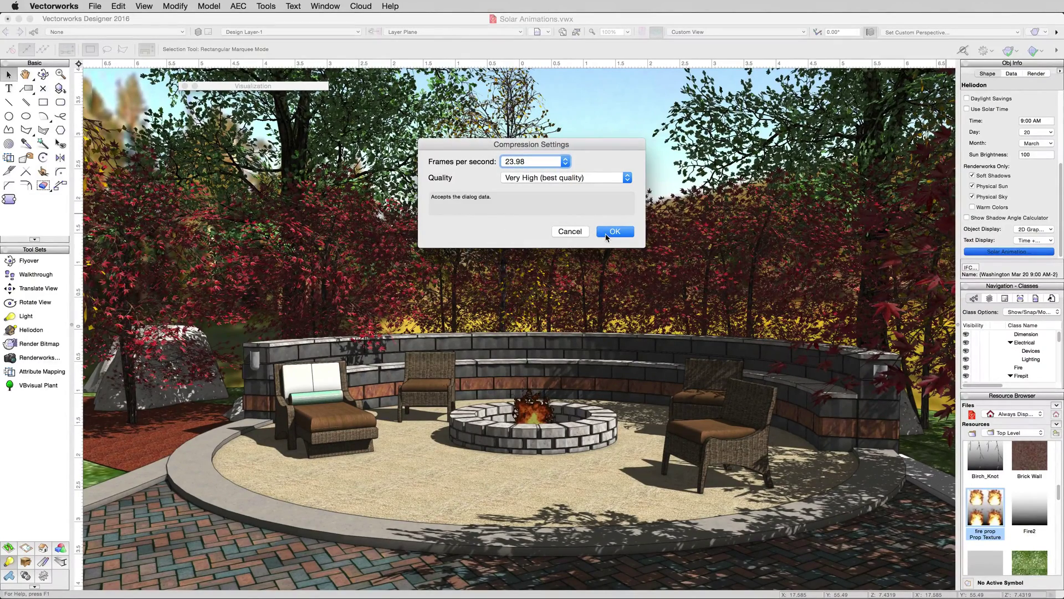
click(615, 232)
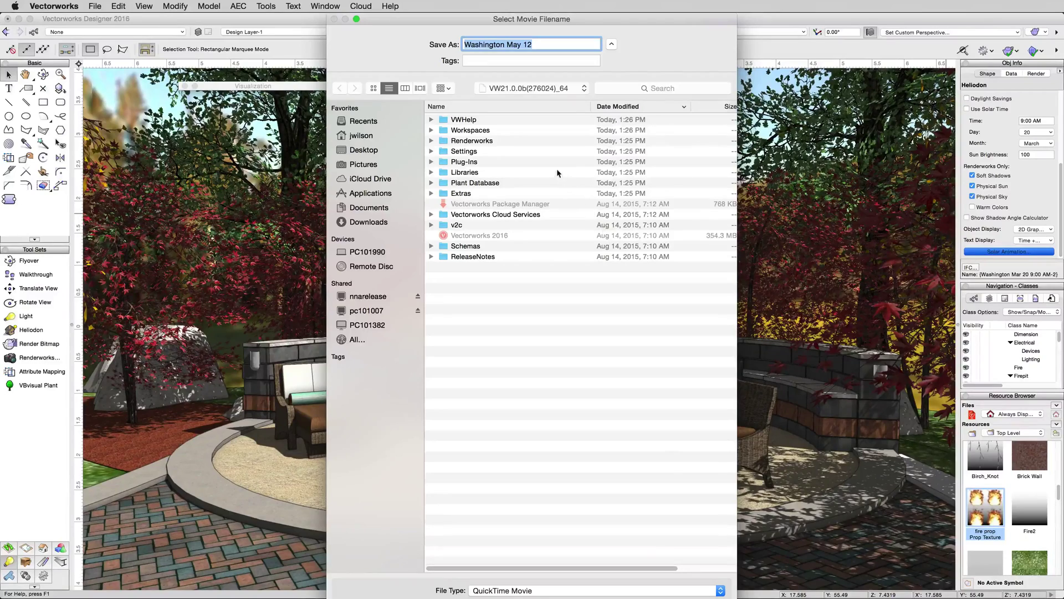
click(376, 151)
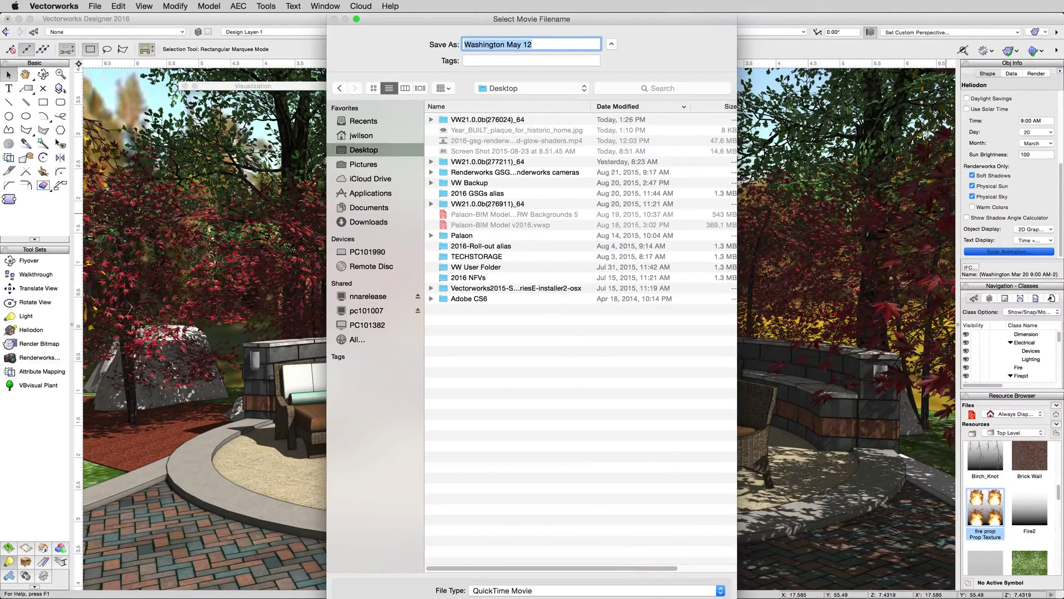
key(Return)
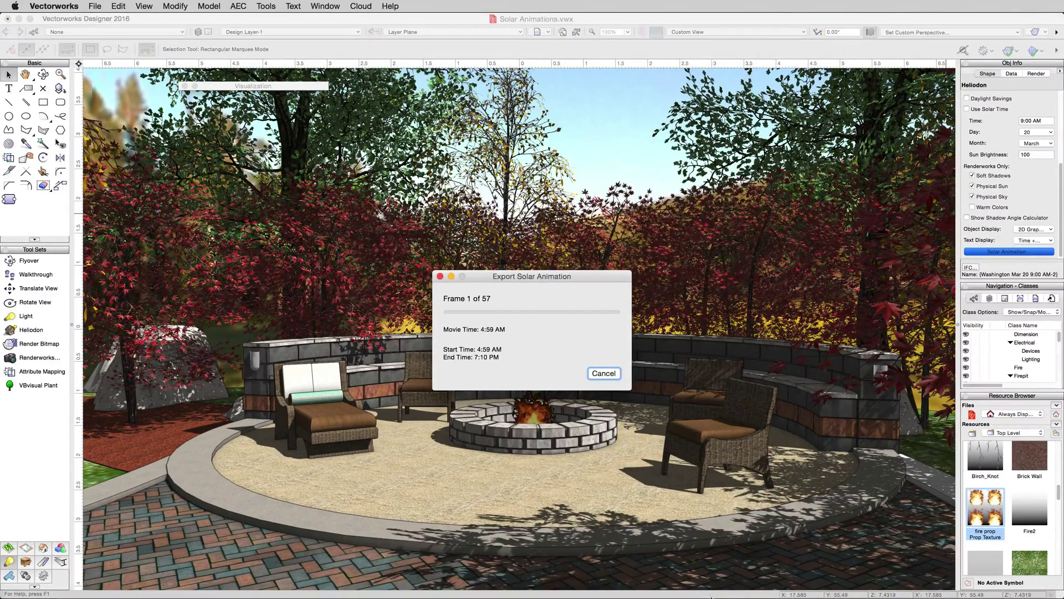